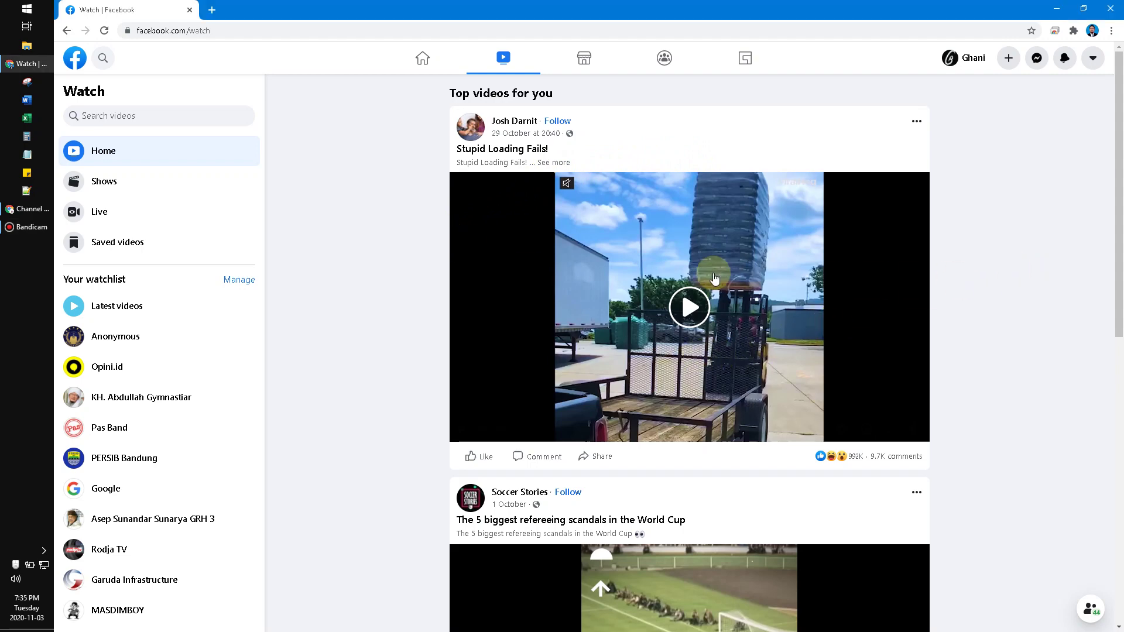
scroll(706, 290, down, 1)
scroll(713, 279, up, 1)
scroll(1016, 320, down, 3)
scroll(1016, 319, down, 2)
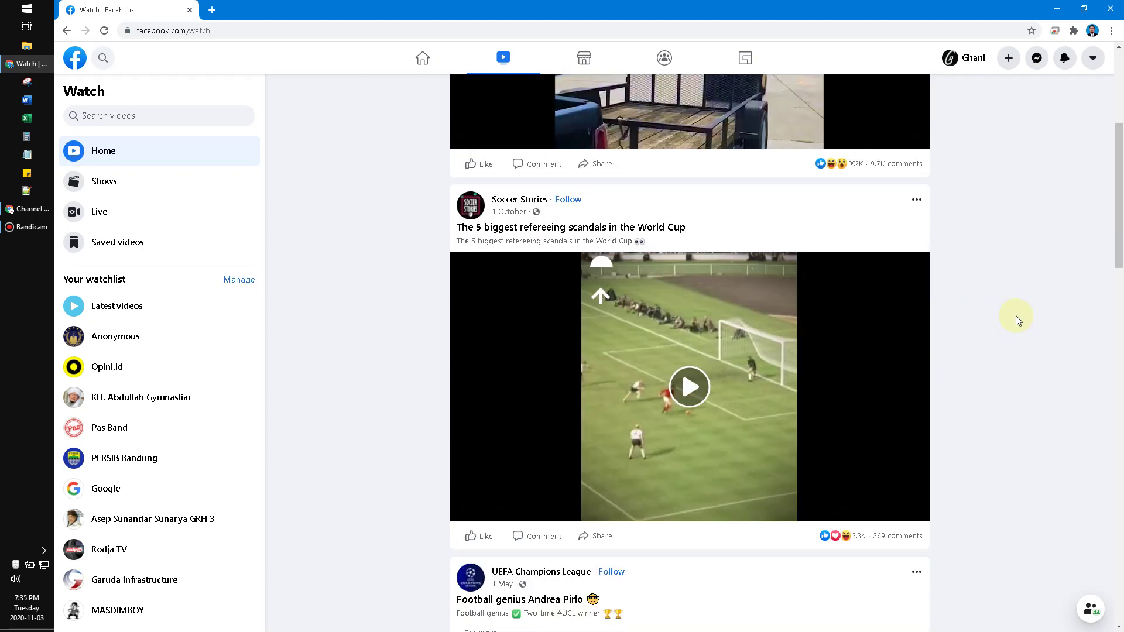
scroll(1016, 320, up, 1)
scroll(1016, 320, up, 4)
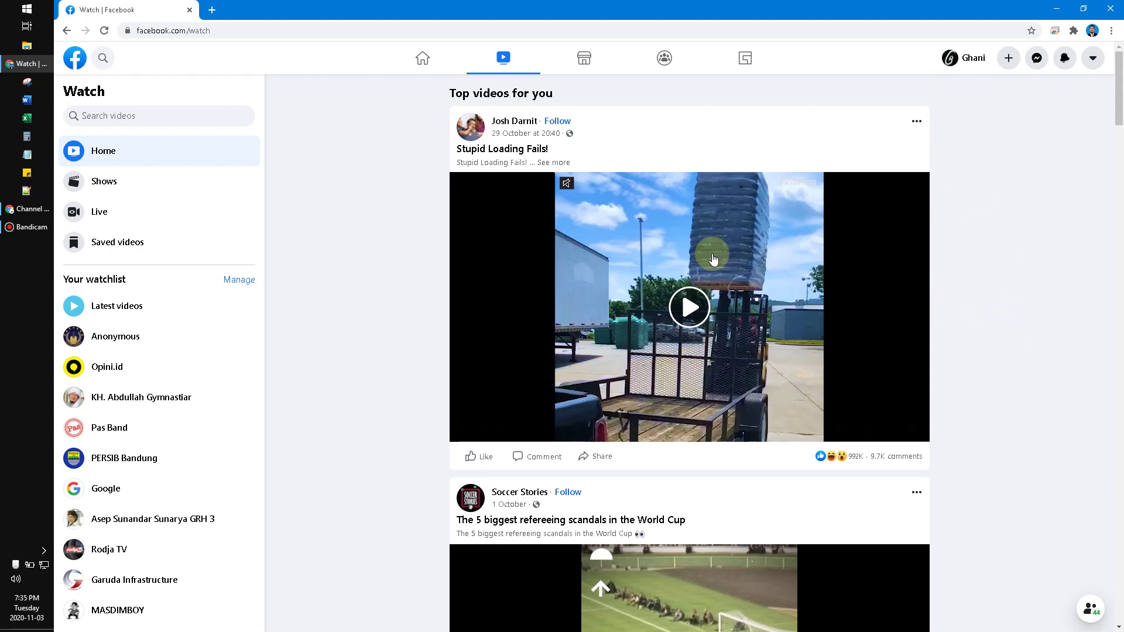
drag(729, 211, 467, 319)
mouse_move(946, 135)
mouse_down()
mouse_move(1115, 48)
mouse_move(1097, 20)
mouse_move(1108, 54)
mouse_up()
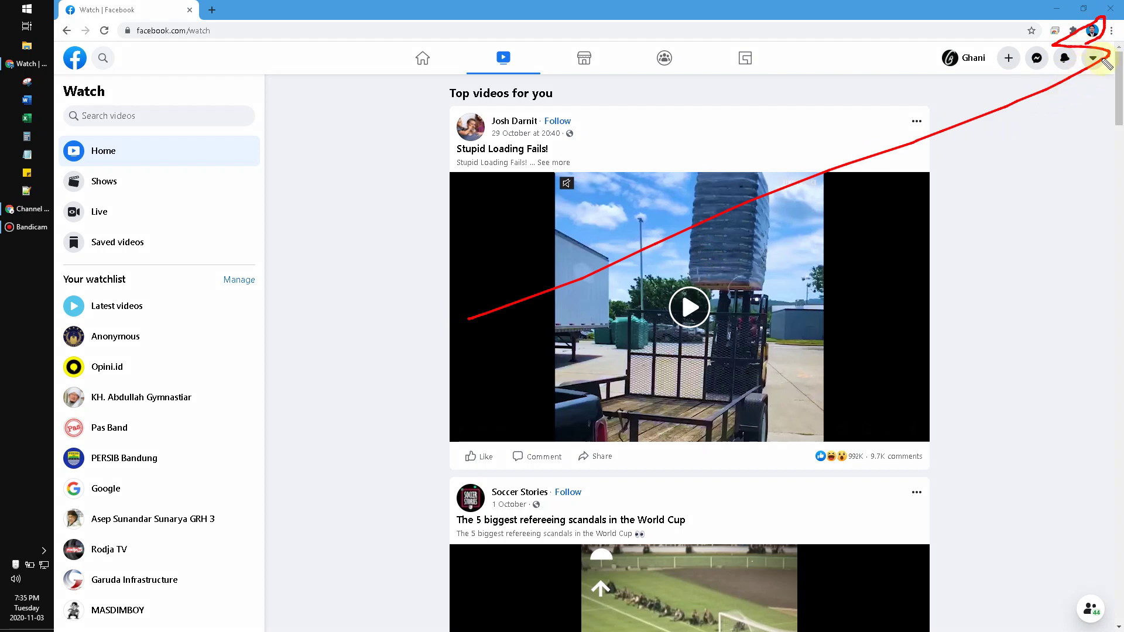
key(Escape)
click(1092, 33)
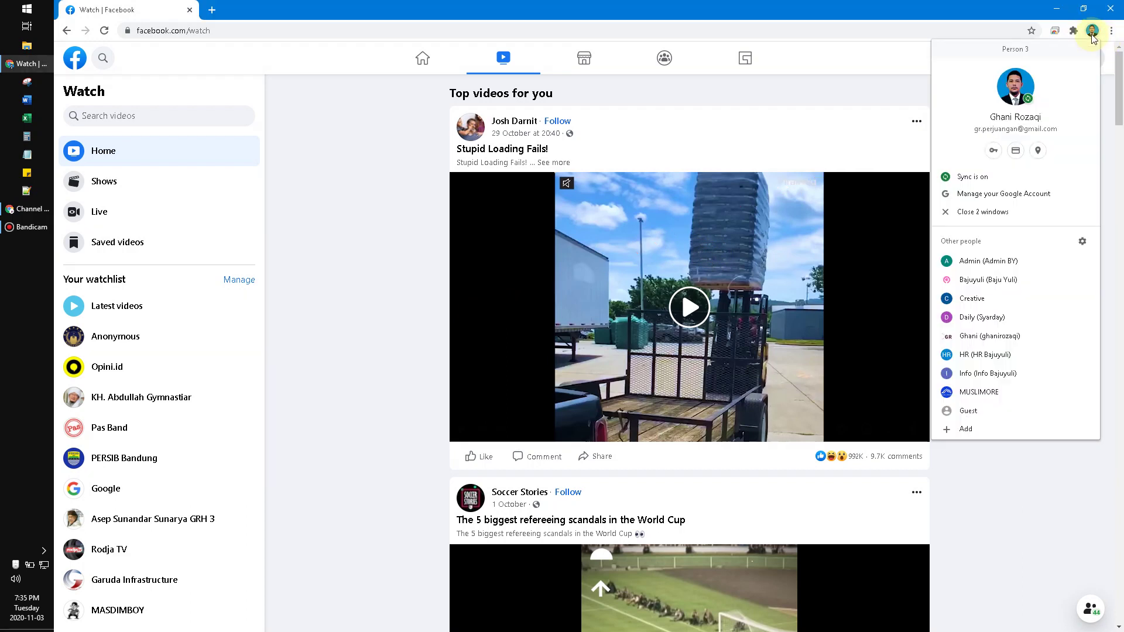
key(ctrl+2)
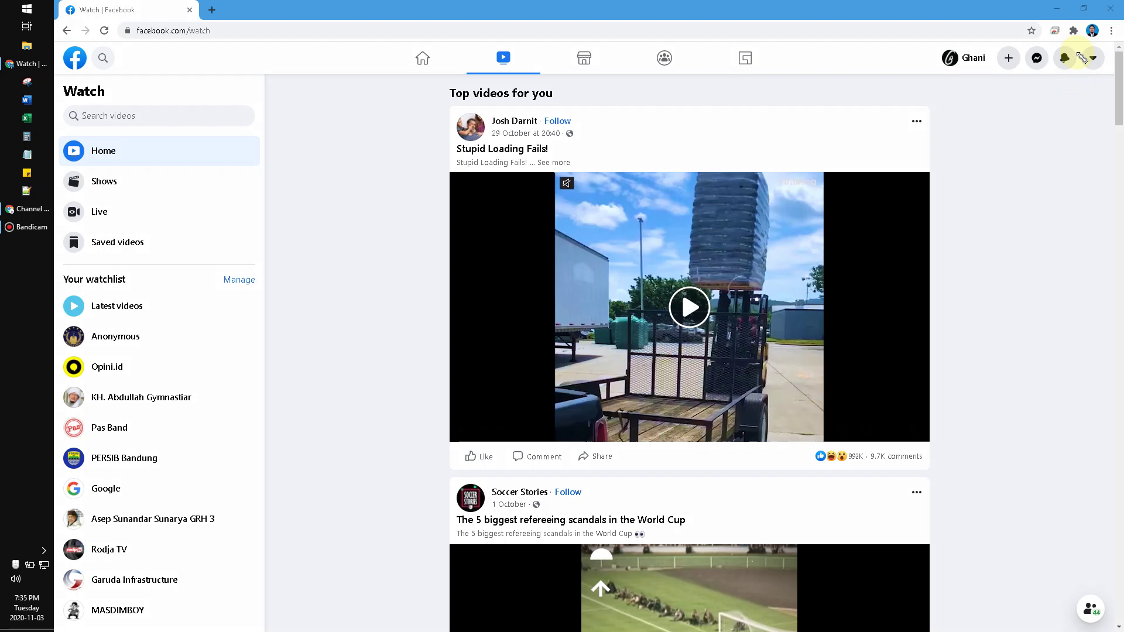
drag(1041, 167, 1104, 59)
key(Escape)
click(1093, 34)
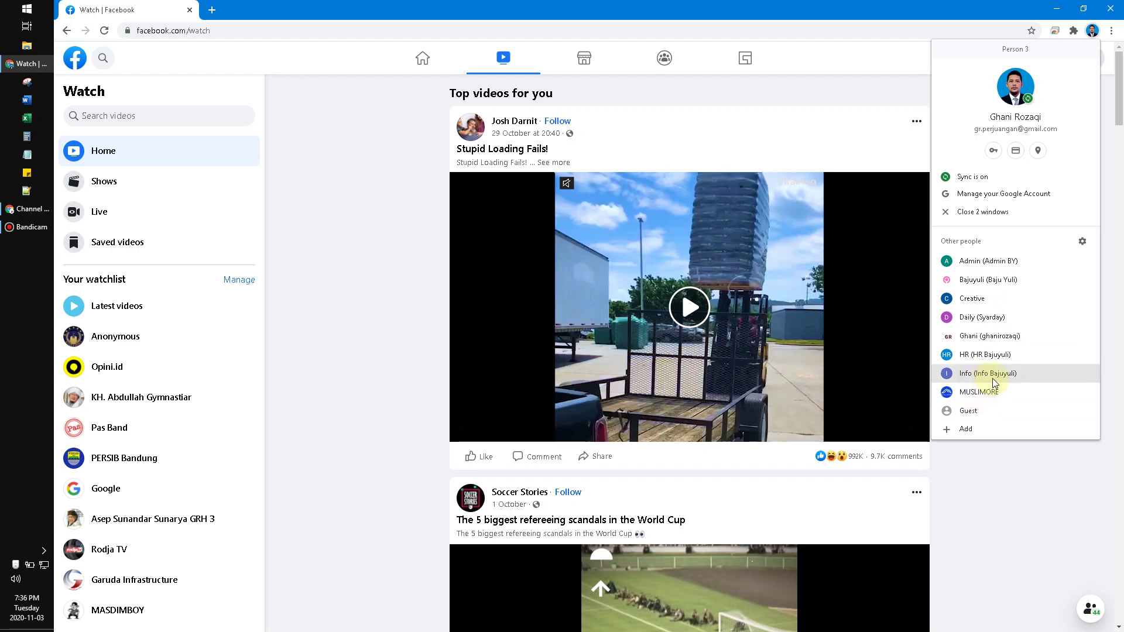
Add a new Chrome profile named 'FACEBOOK #2' with a chosen avatar
click(979, 428)
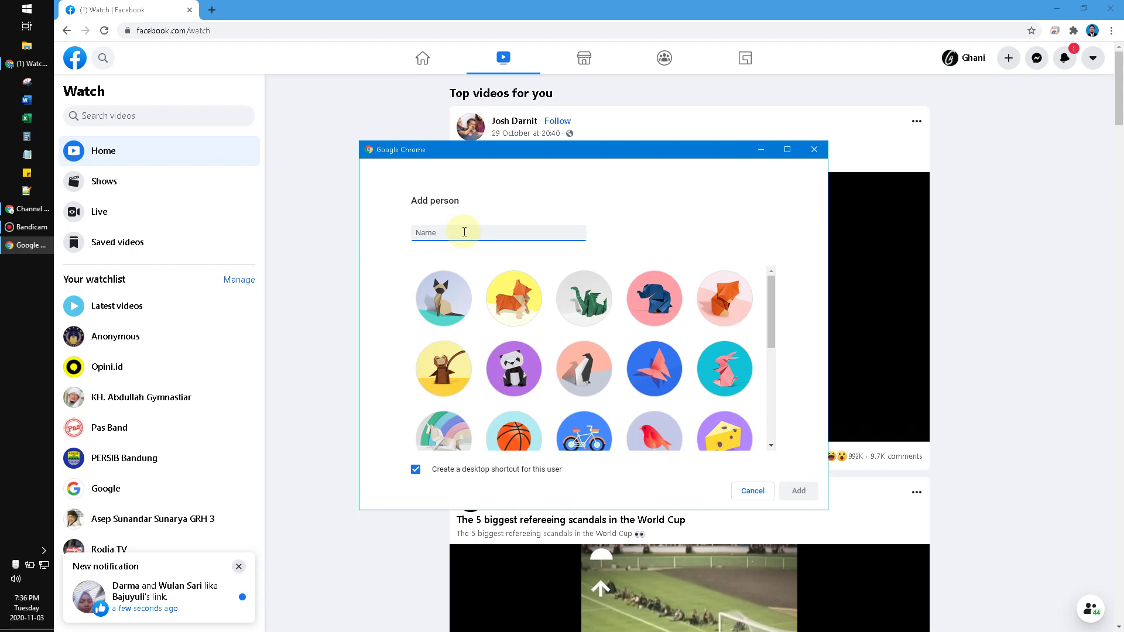
text(FACEB)
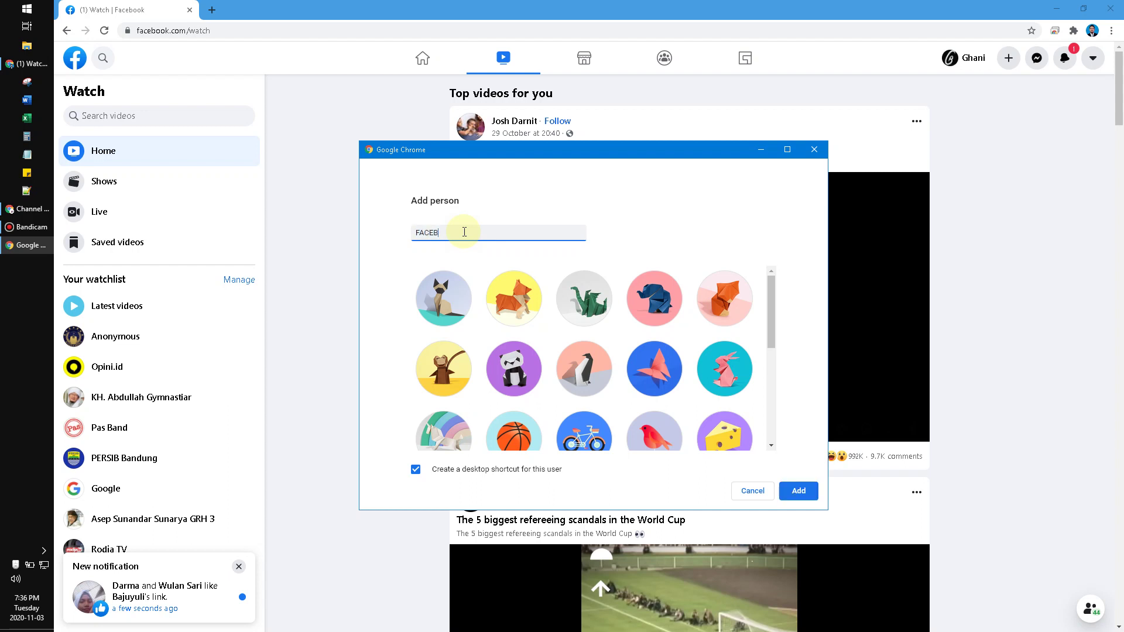
text(OOK #2)
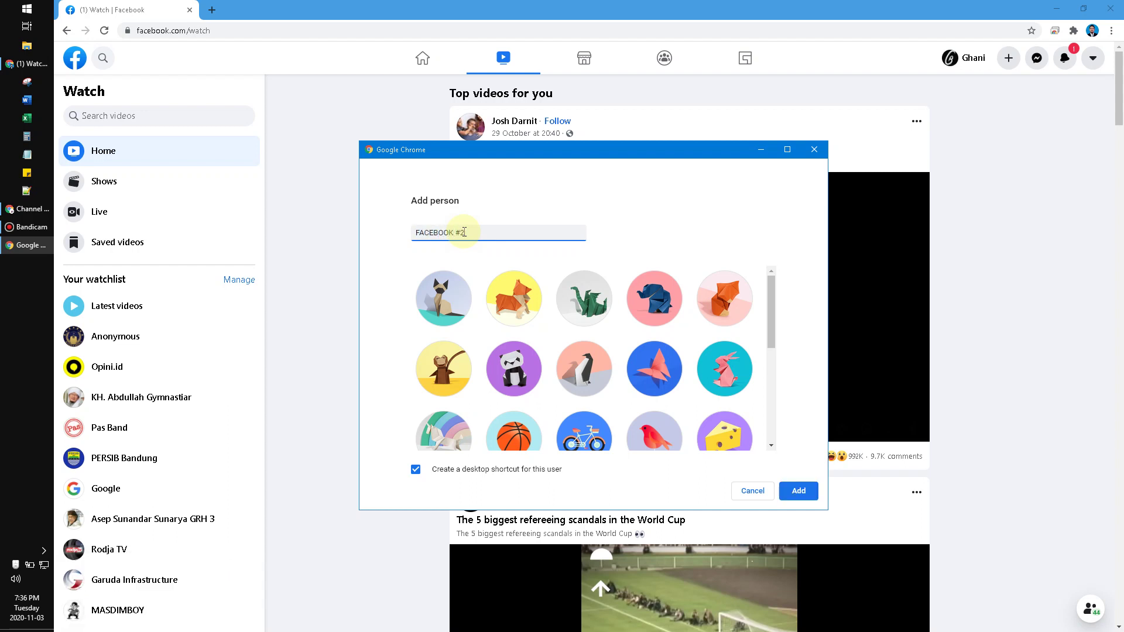
scroll(693, 371, down, 1)
scroll(694, 371, down, 2)
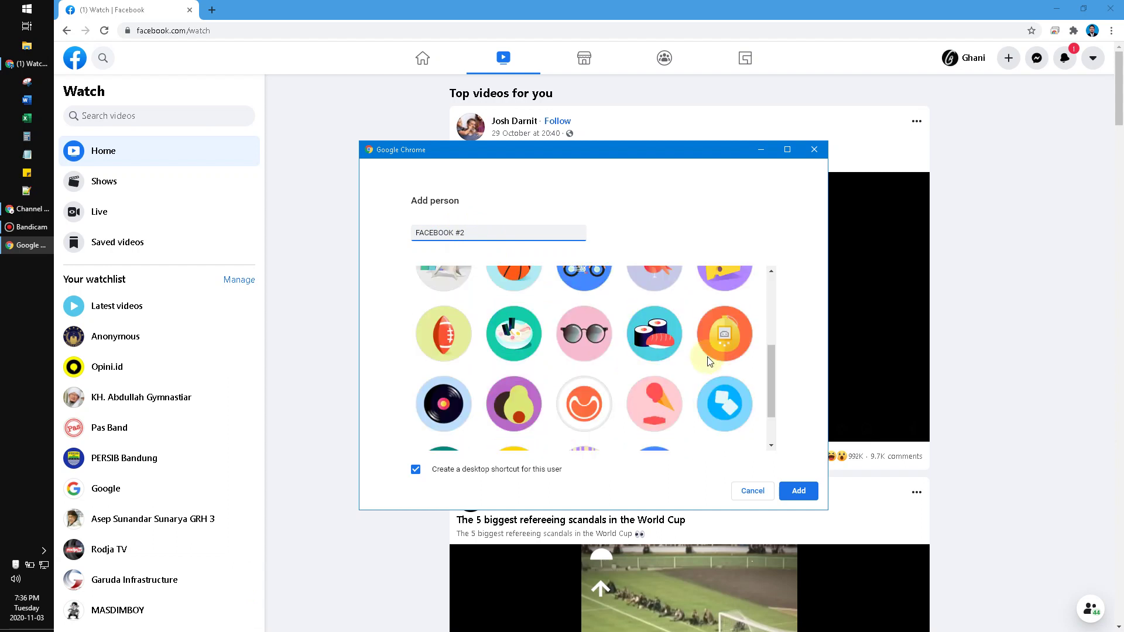
click(591, 423)
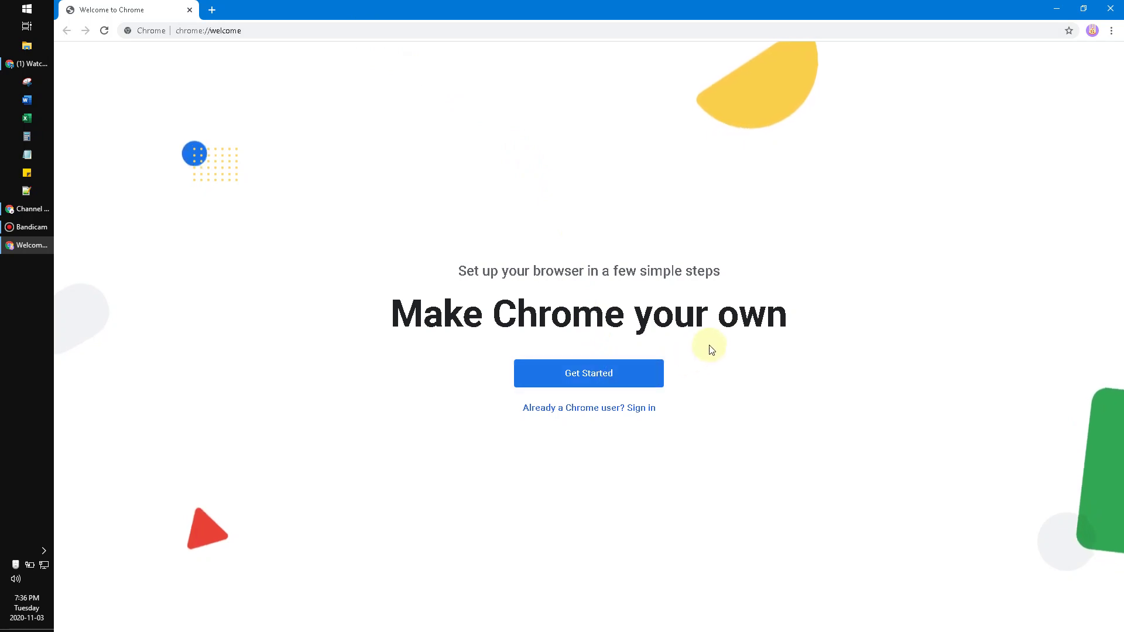
Load facebook.com in the FACEBOOK #2 window to show its login page
mouse_move(746, 230)
mouse_down()
mouse_move(678, 401)
mouse_move(698, 408)
mouse_up()
mouse_move(509, 403)
mouse_down()
mouse_move(610, 430)
mouse_move(647, 396)
mouse_move(505, 391)
mouse_up()
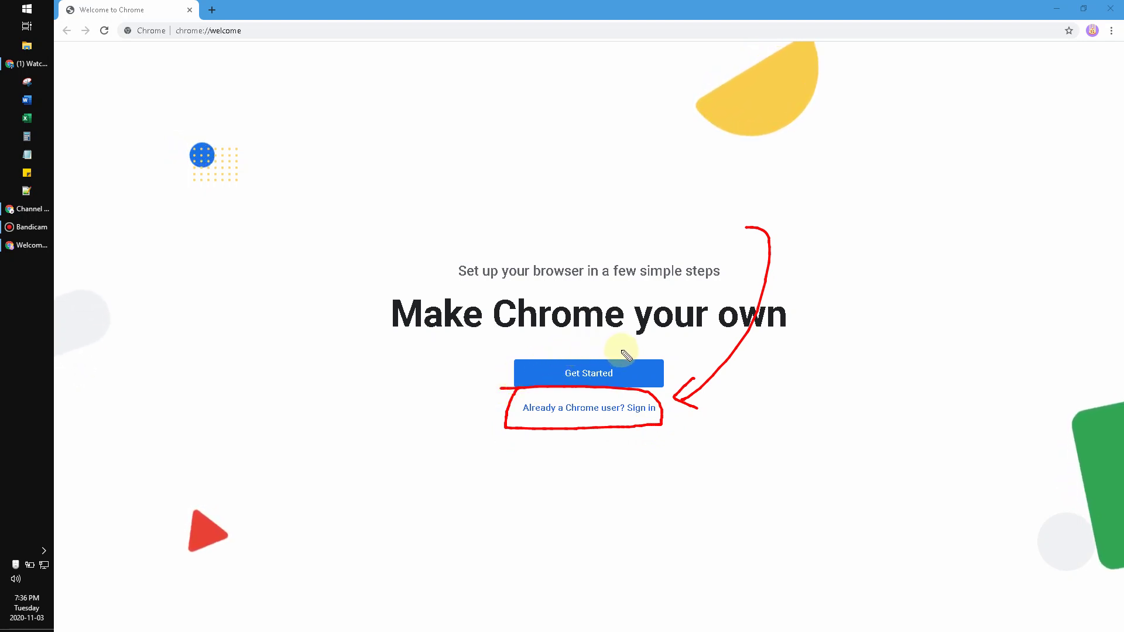
key(Escape)
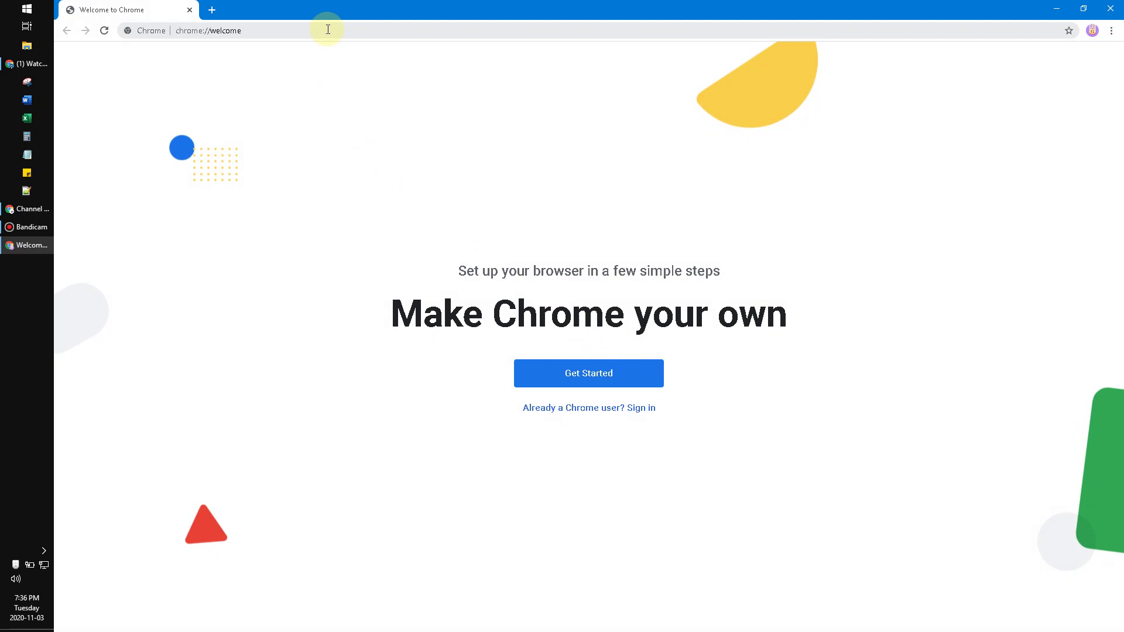
click(401, 33)
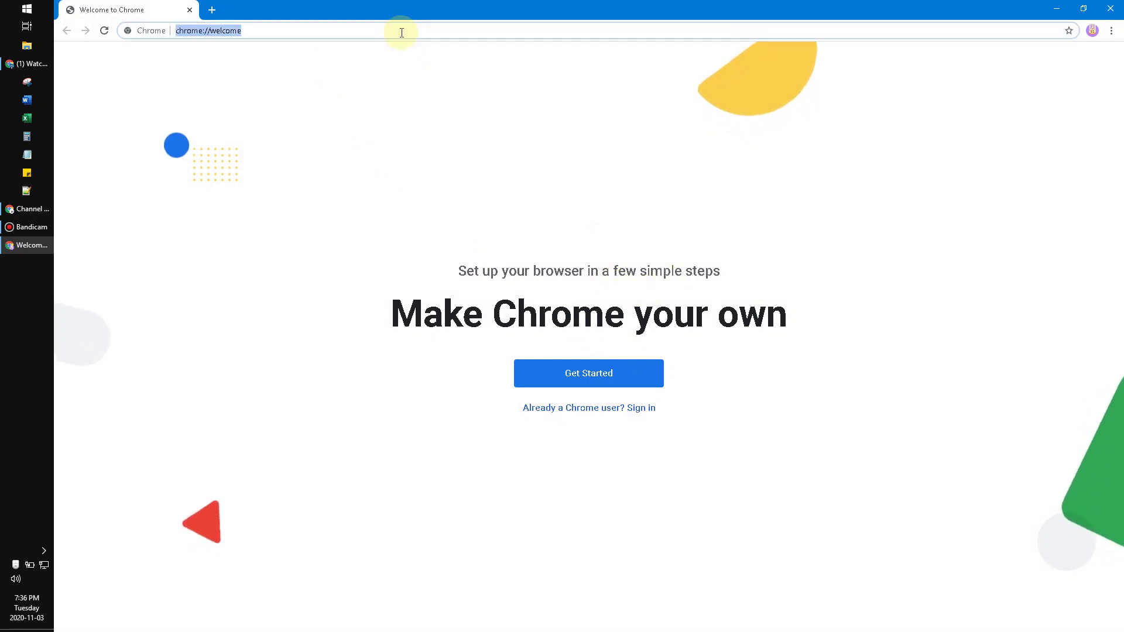
text(face)
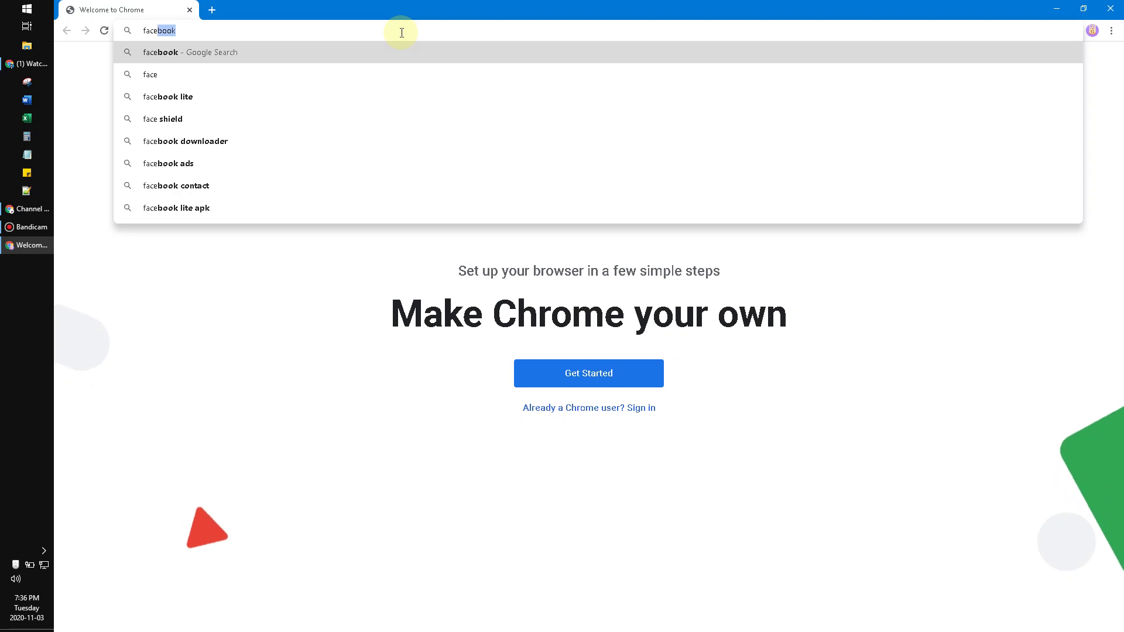
text(book.com)
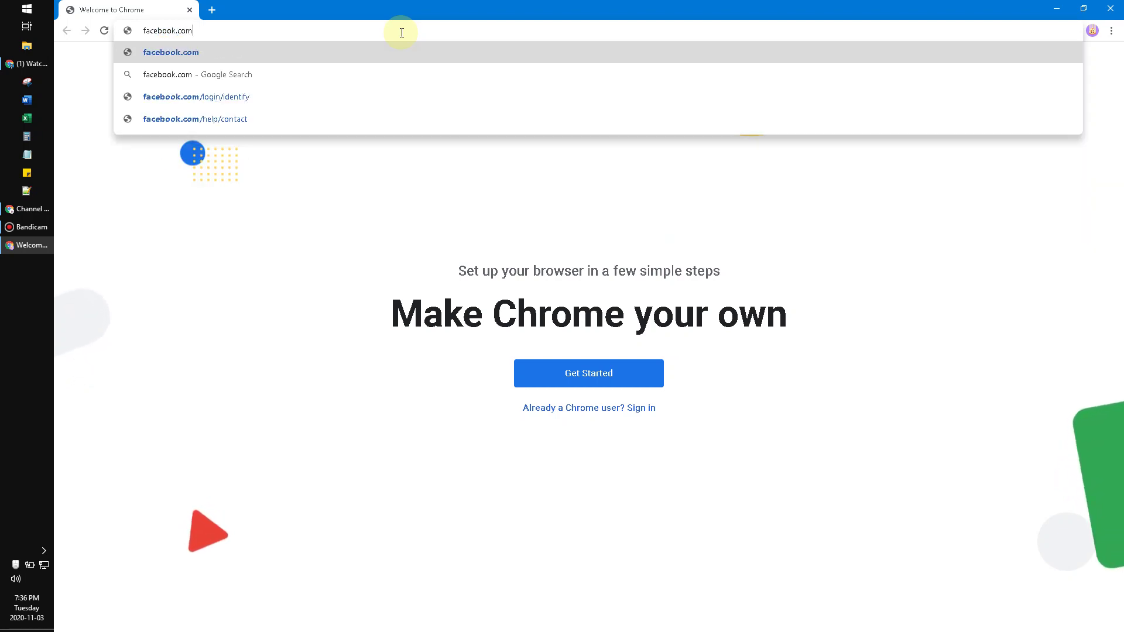
key(Return)
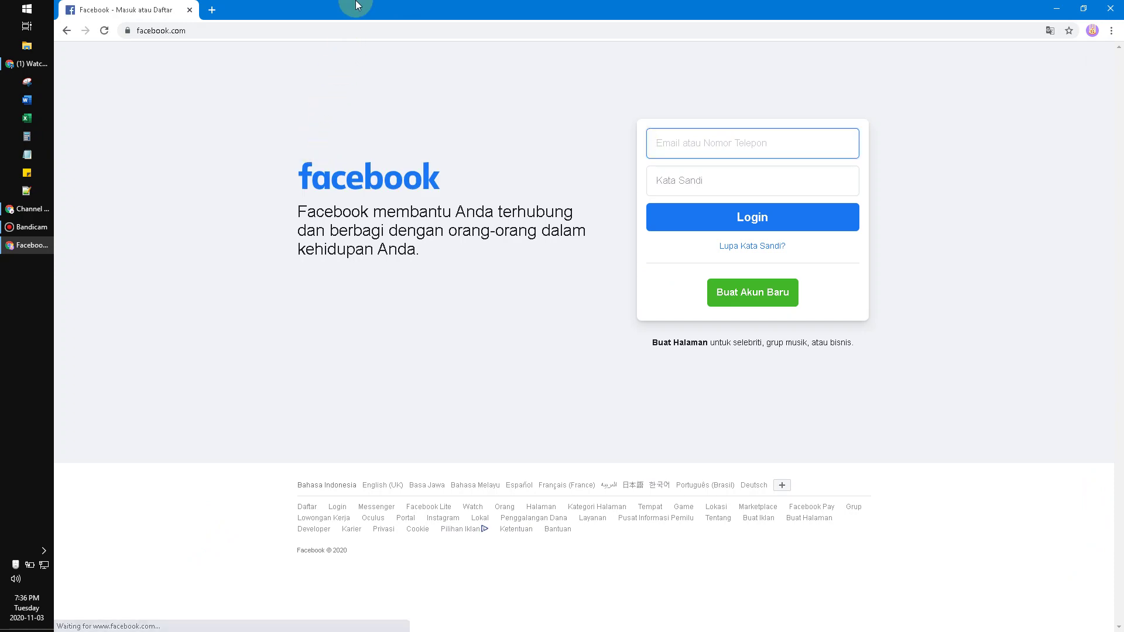
Snap the login window to the right half, beside the Watch window
key(super+Right)
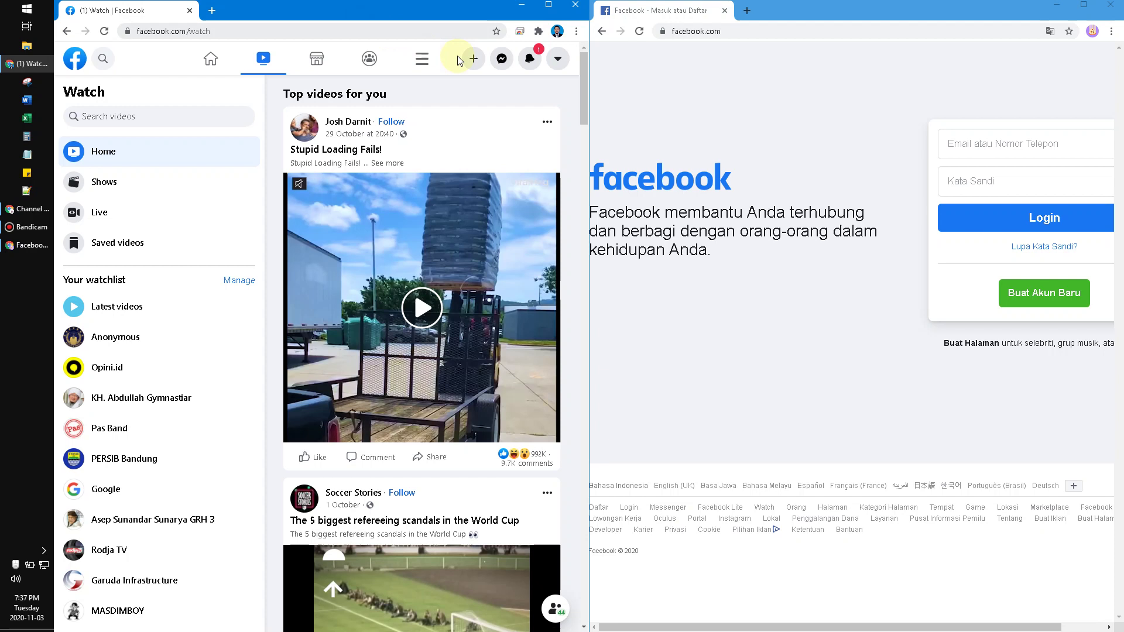
mouse_move(648, 70)
mouse_down()
mouse_move(515, 113)
mouse_move(501, 101)
mouse_move(271, 521)
mouse_move(419, 111)
mouse_up()
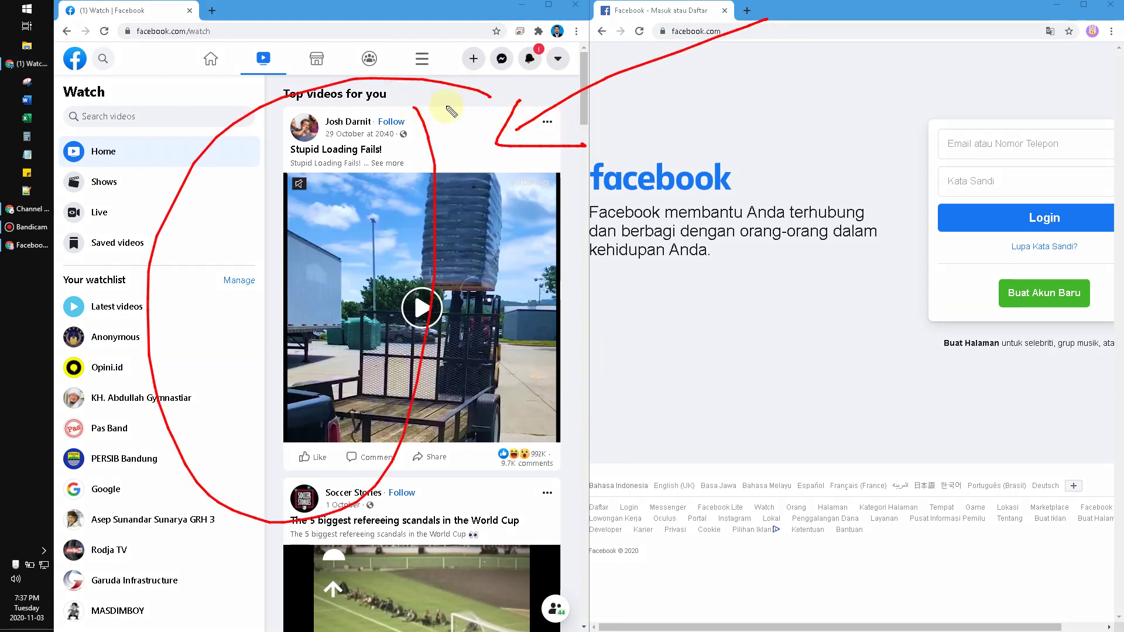
key(e)
click(636, 115)
Circle the Facebook login form with an on-screen annotation
drag(636, 115, 838, 182)
mouse_move(776, 150)
mouse_down()
mouse_move(891, 188)
mouse_move(1010, 103)
mouse_up()
drag(891, 145, 1069, 180)
mouse_move(998, 110)
mouse_down()
mouse_move(1069, 171)
mouse_move(971, 154)
mouse_move(992, 163)
mouse_move(997, 197)
mouse_up()
key(e)
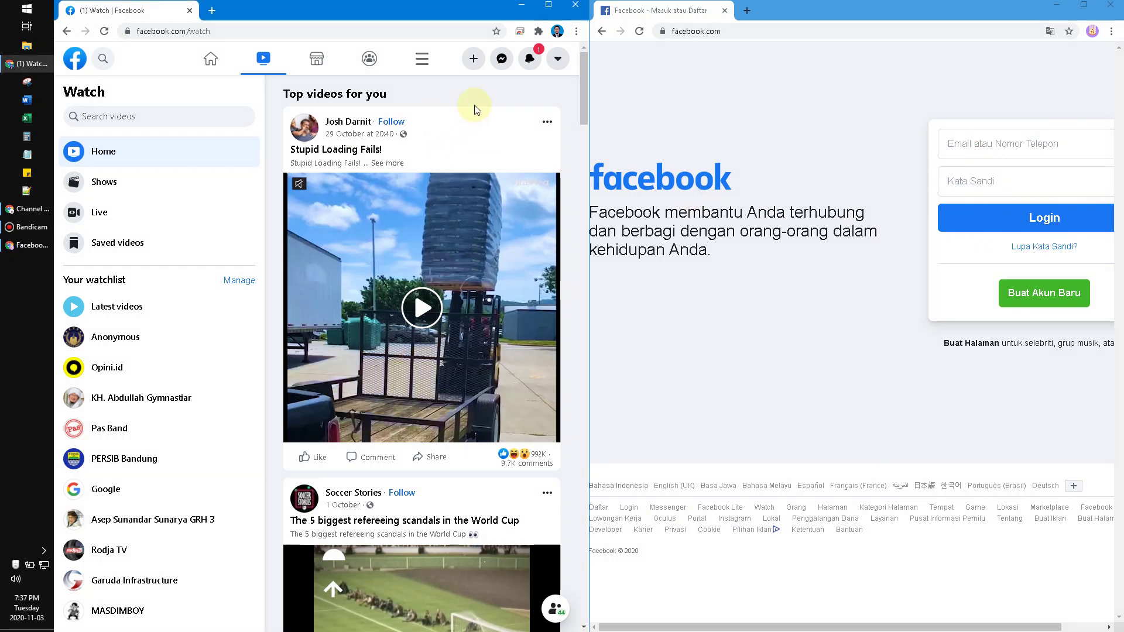
Annotate the logged-in Facebook window, then focus the login email field
drag(531, 81, 438, 233)
drag(433, 133, 437, 236)
drag(500, 57, 234, 380)
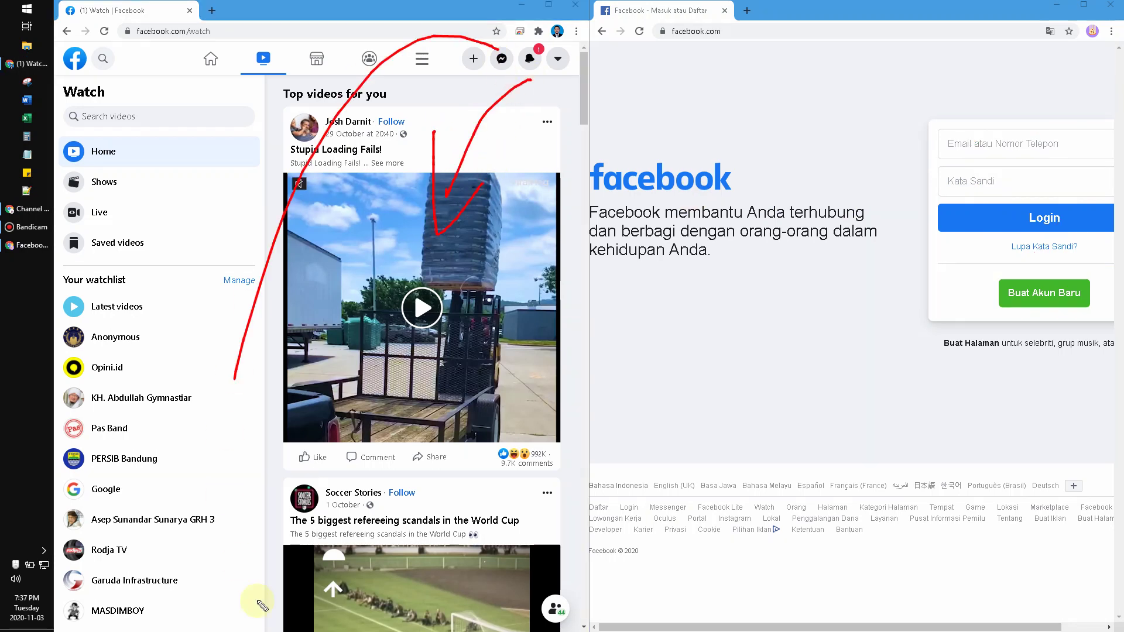
mouse_move(262, 607)
mouse_down()
mouse_move(439, 414)
mouse_move(421, 142)
mouse_up()
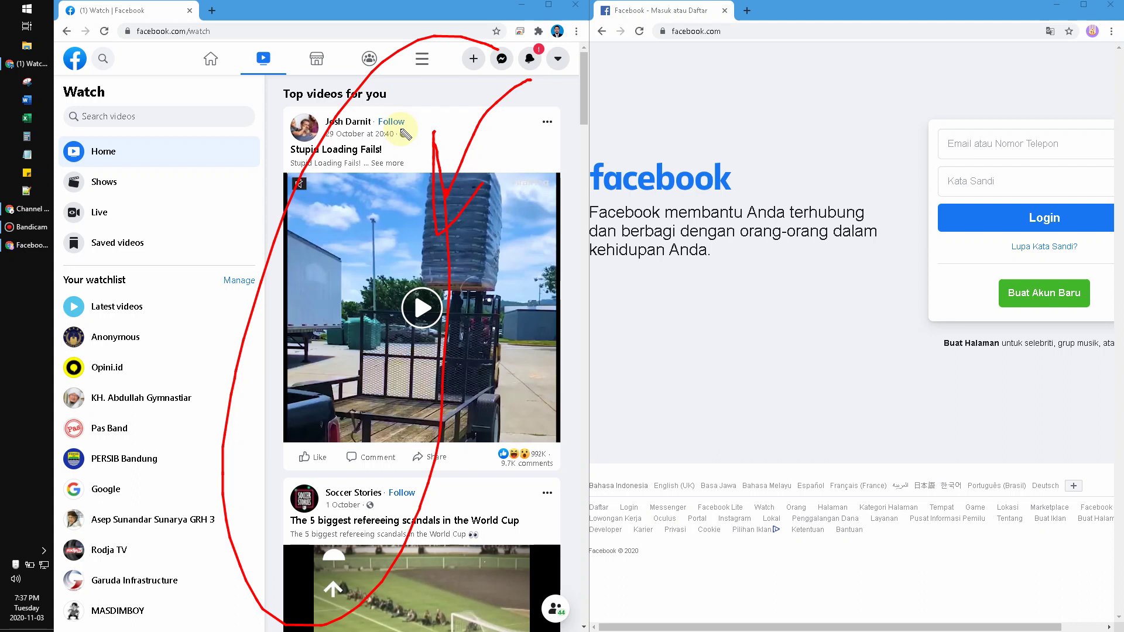
key(Escape)
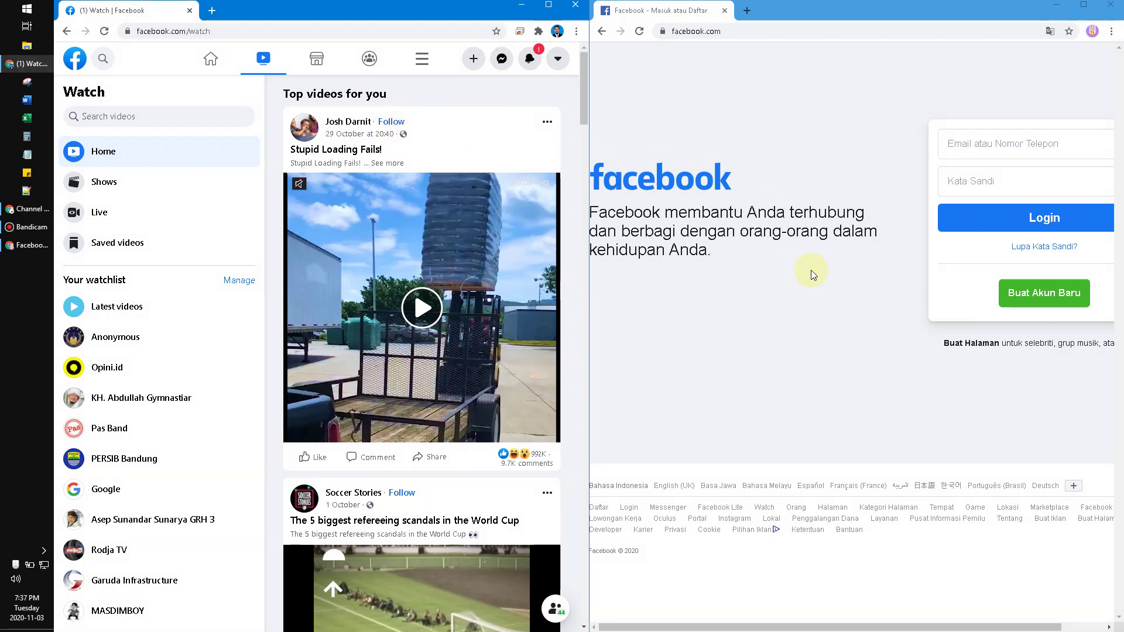
click(744, 627)
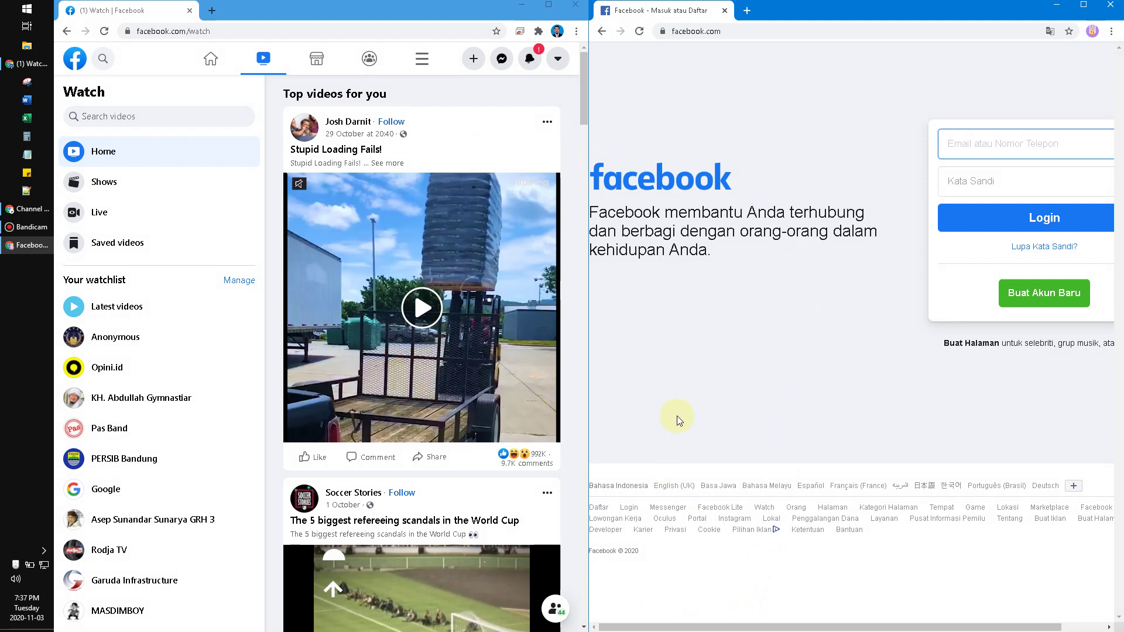